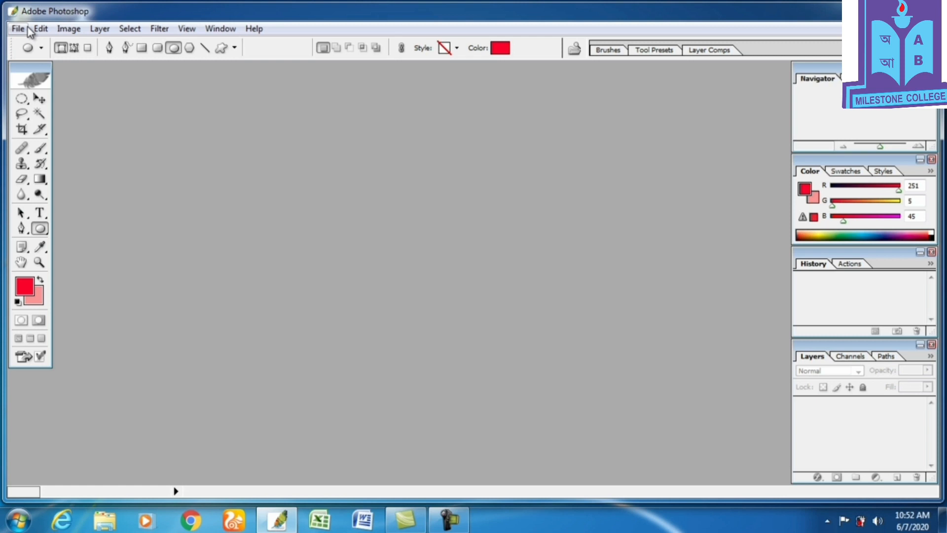
Start a new document and name it p1.
{"action": "left_click", "coordinate": [25, 28]}
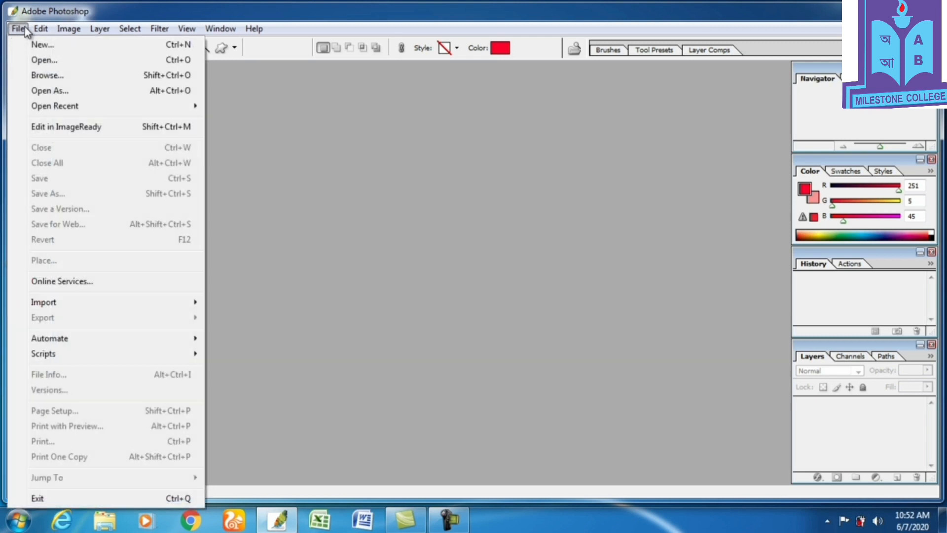
{"action": "left_click", "coordinate": [34, 44]}
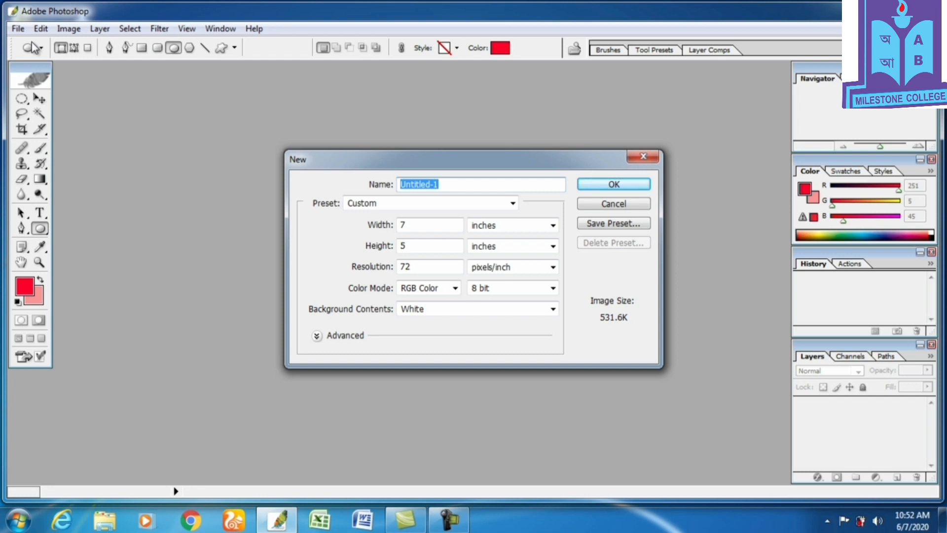
{"action": "key", "text": "BackSpace"}
{"action": "type", "text": "p1"}
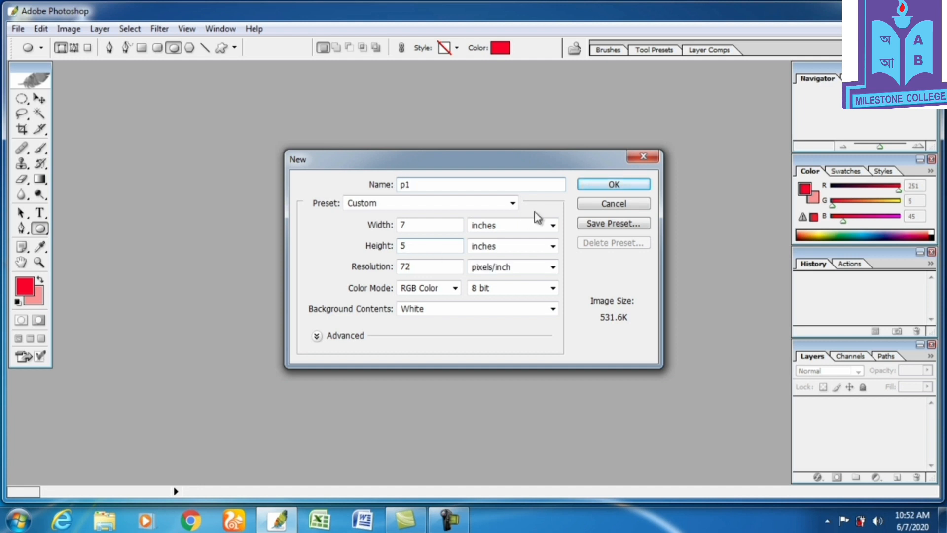
Choose inches for the size, RGB Color mode and a White background, and create the document.
{"action": "left_click", "coordinate": [552, 226]}
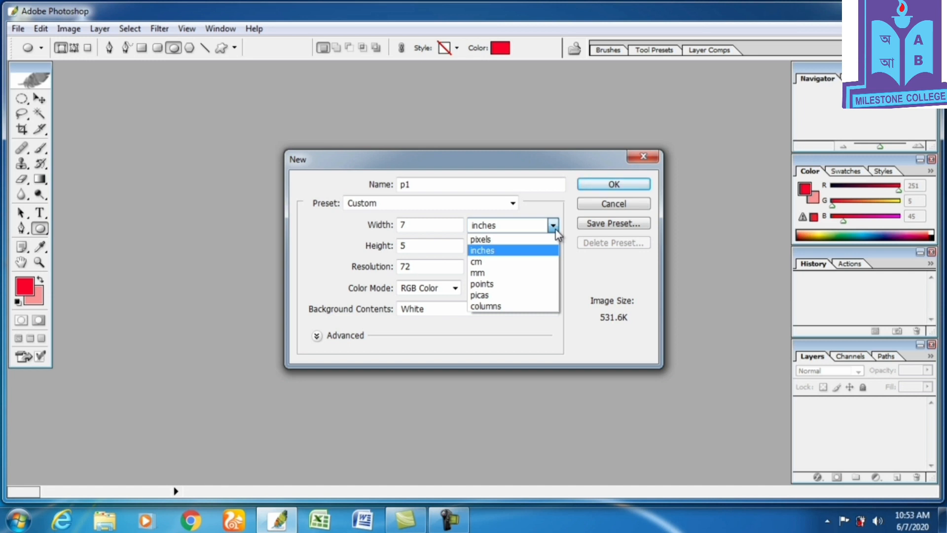
{"action": "left_click", "coordinate": [526, 251]}
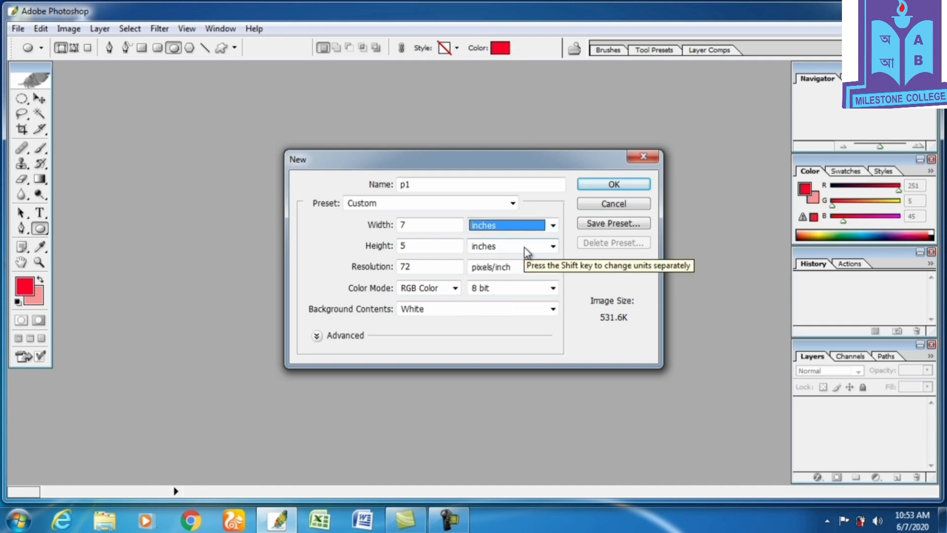
{"action": "left_click", "coordinate": [442, 270]}
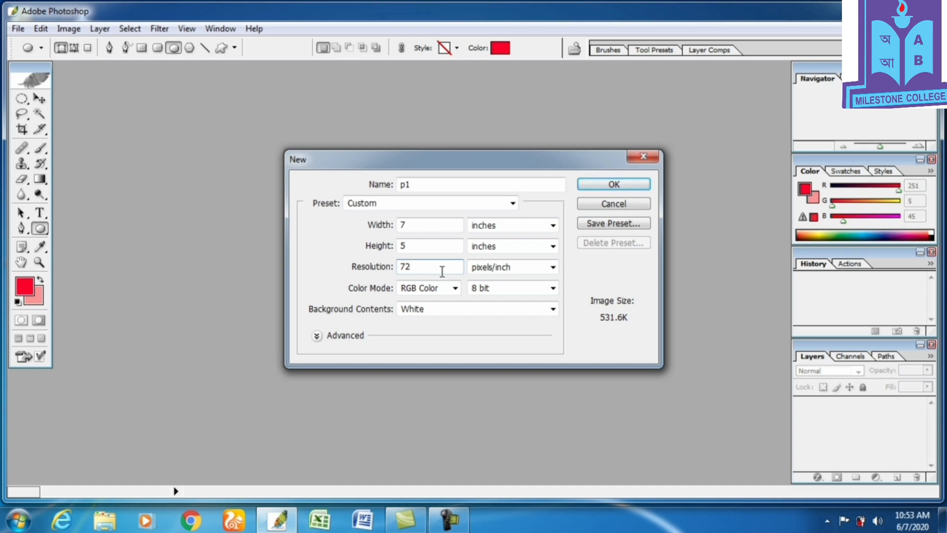
{"action": "left_click", "coordinate": [455, 288]}
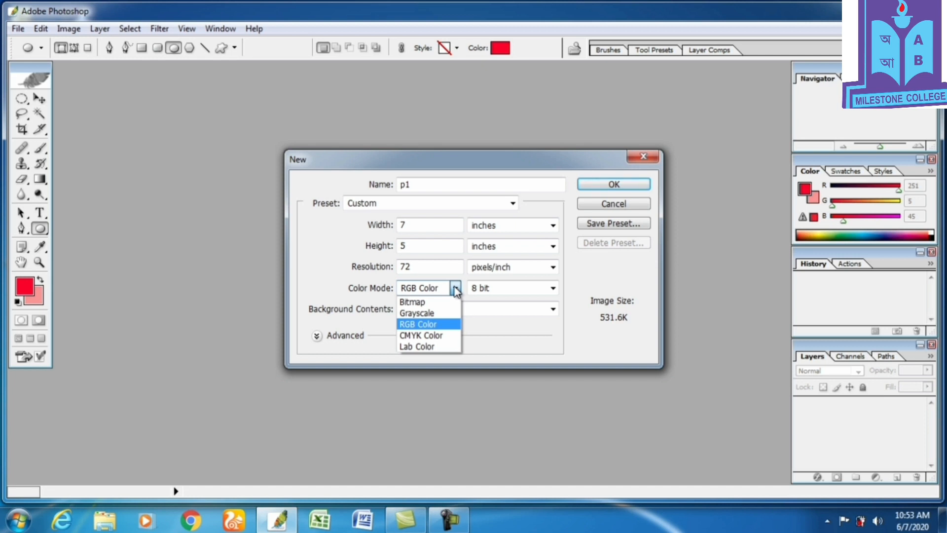
{"action": "left_click", "coordinate": [440, 324]}
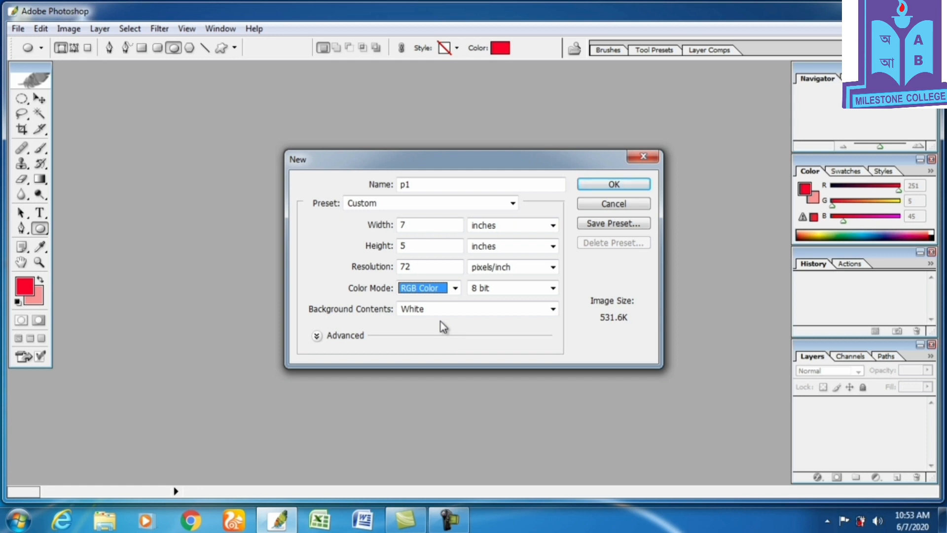
{"action": "left_click", "coordinate": [463, 310]}
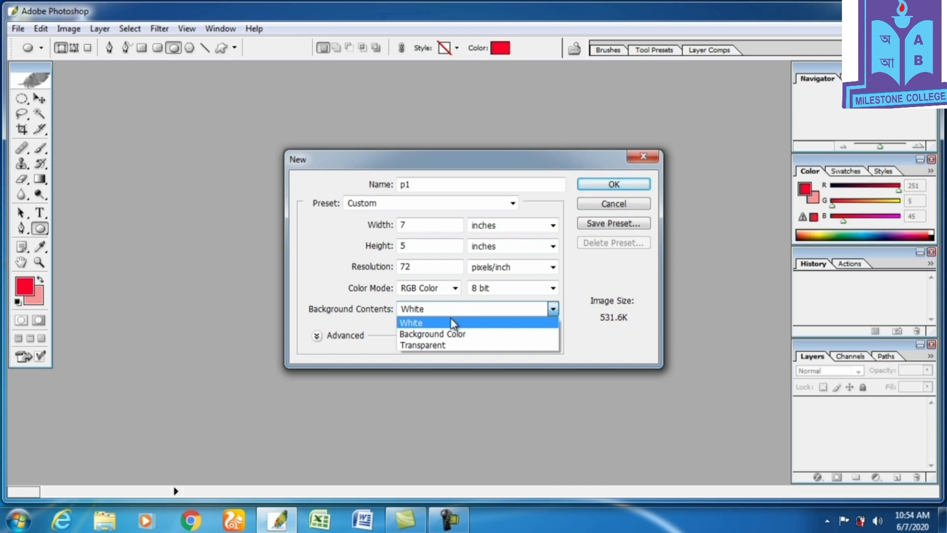
{"action": "left_click", "coordinate": [451, 323]}
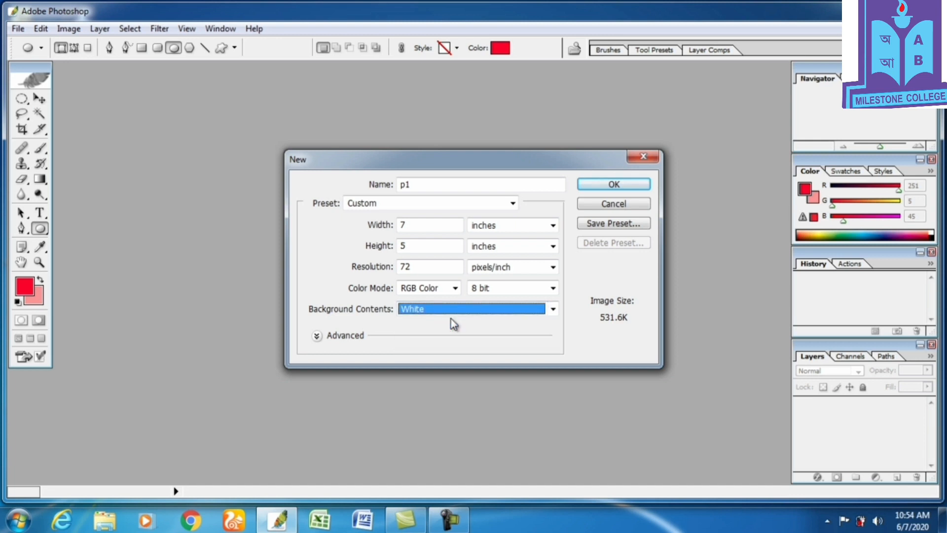
{"action": "left_click", "coordinate": [611, 184]}
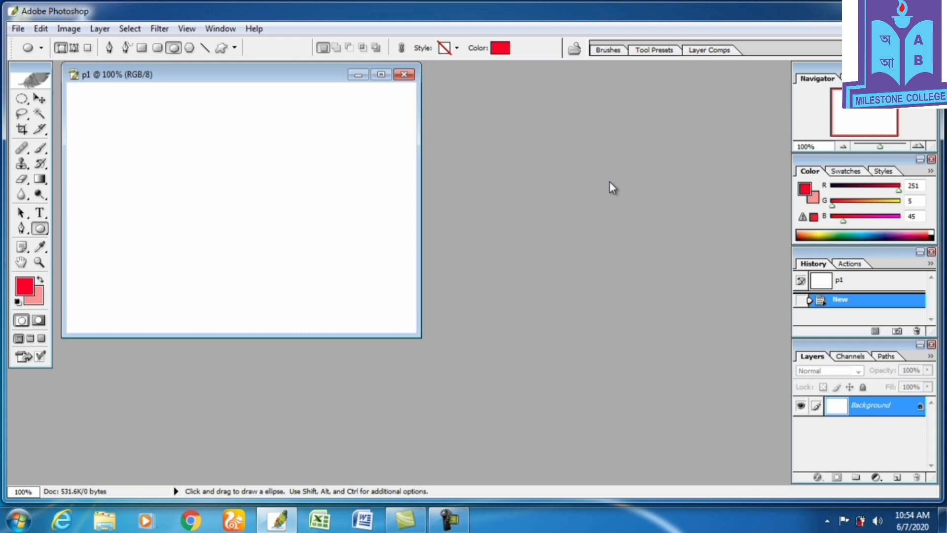
Convert the background into Layer 0 and add a new empty layer above it.
{"action": "double_click", "coordinate": [860, 413]}
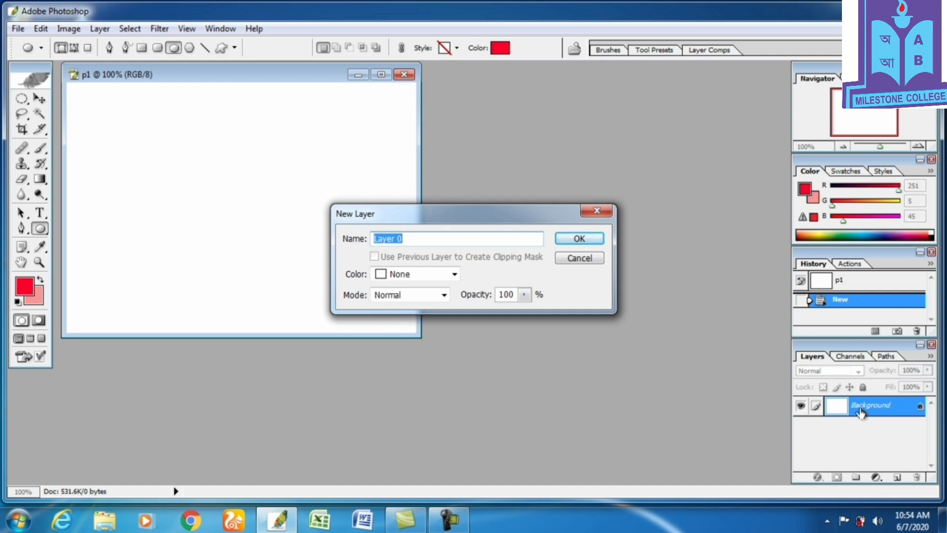
{"action": "left_click", "coordinate": [595, 243]}
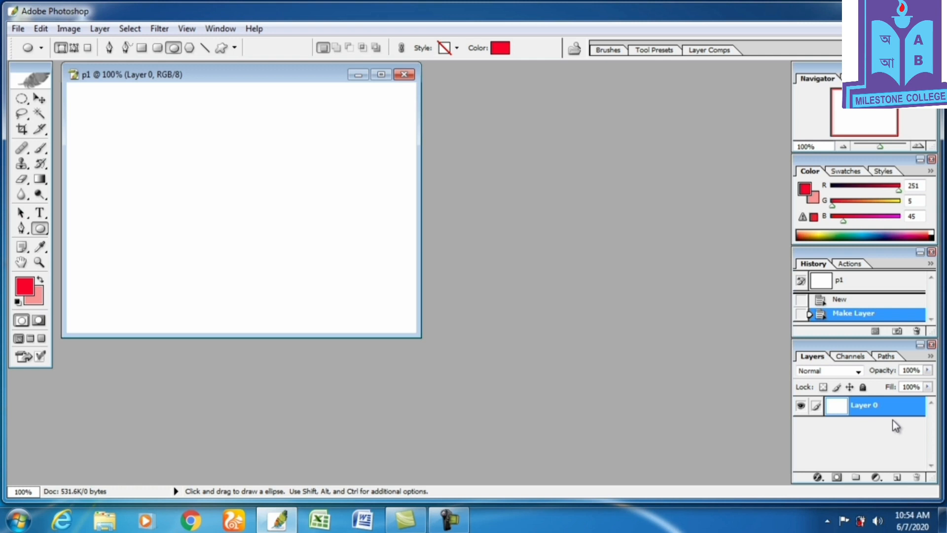
{"action": "left_click", "coordinate": [898, 479]}
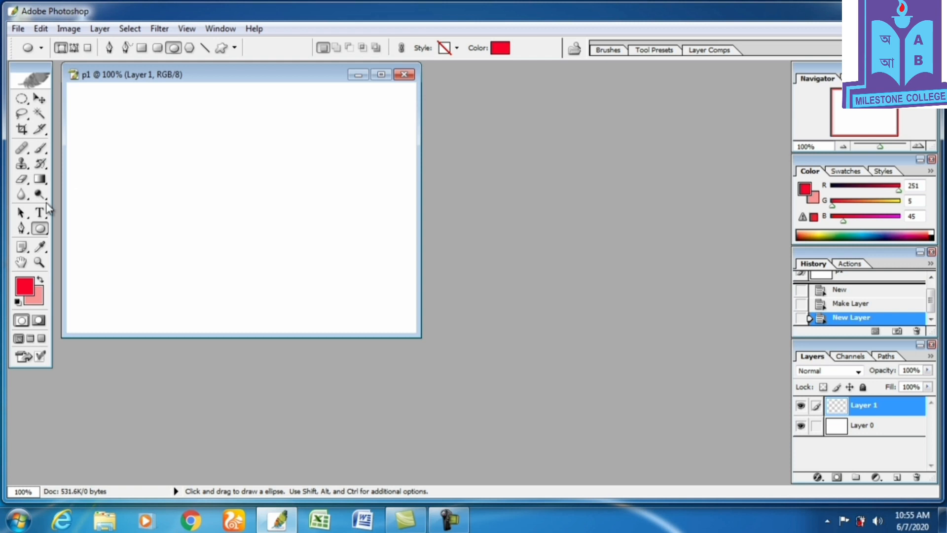
Set the foreground color to green 07BF1D and draw a large rectangle across most of the canvas with the Rectangle tool.
{"action": "left_click", "coordinate": [40, 230]}
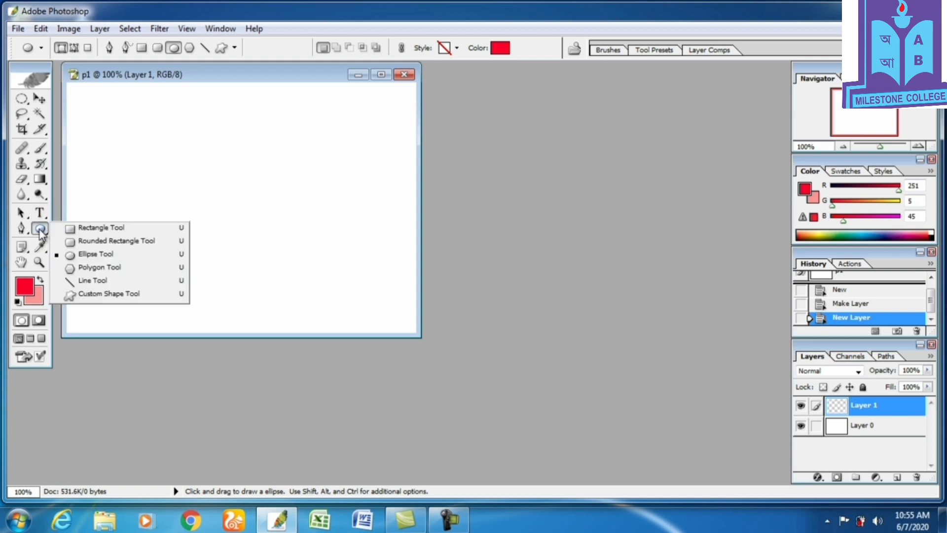
{"action": "left_click", "coordinate": [82, 230]}
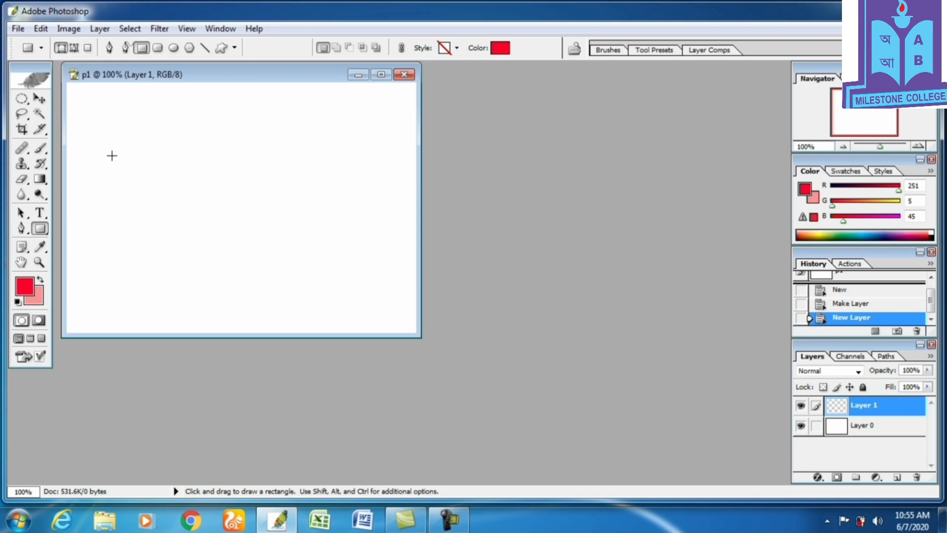
{"action": "left_click", "coordinate": [26, 288]}
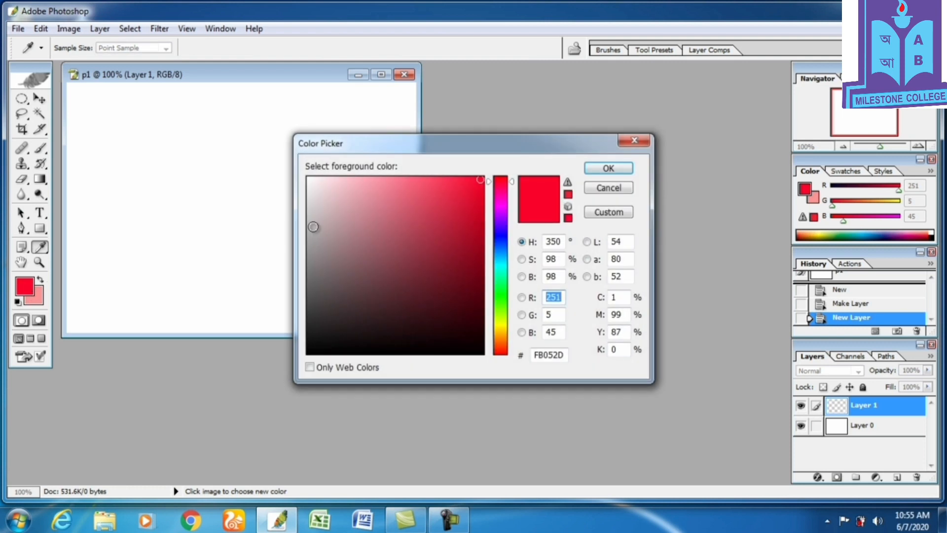
{"action": "left_click", "coordinate": [501, 292]}
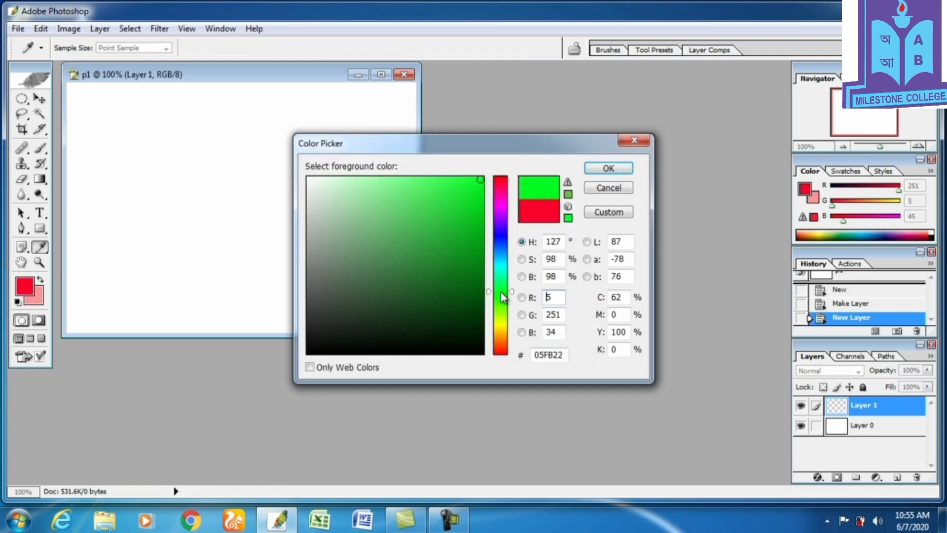
{"action": "left_click", "coordinate": [476, 221]}
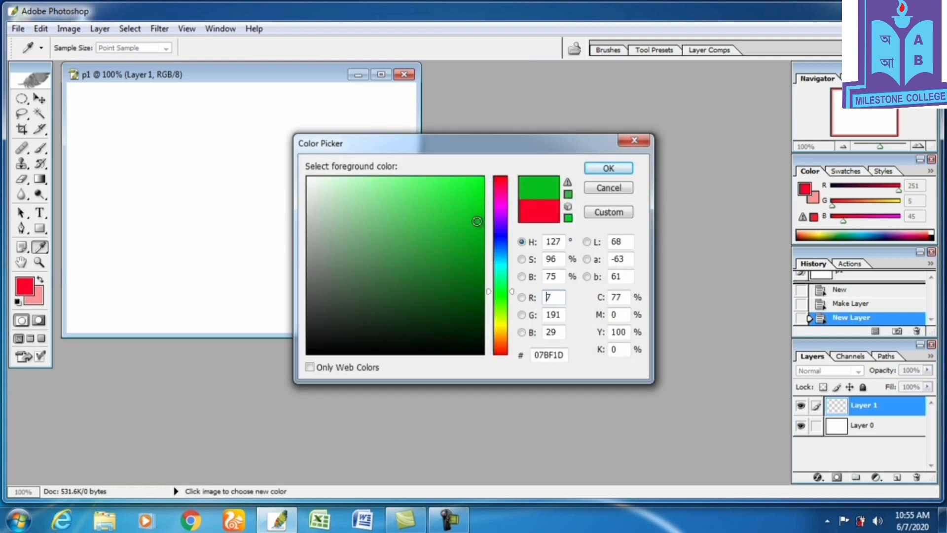
{"action": "left_click", "coordinate": [609, 167]}
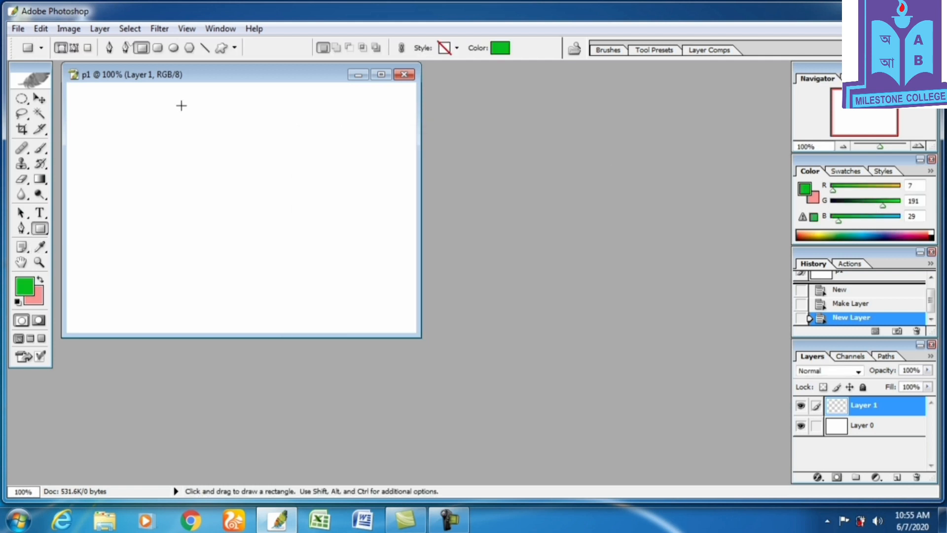
{"action": "left_click_drag", "start_coordinate": [92, 129], "coordinate": [363, 278]}
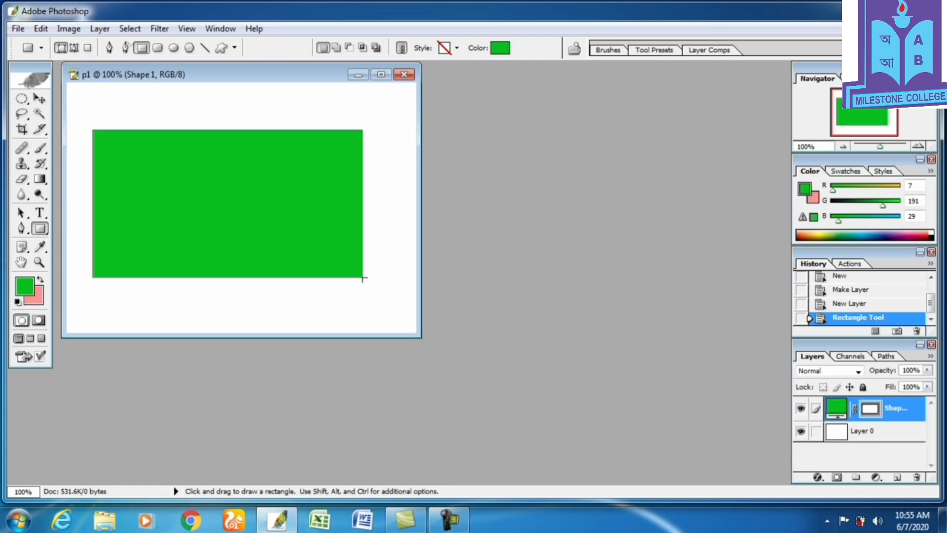
Set the foreground to red FA0D23 and draw a circle on a new layer, placed slightly left of the green rectangle's centre.
{"action": "left_click", "coordinate": [28, 287]}
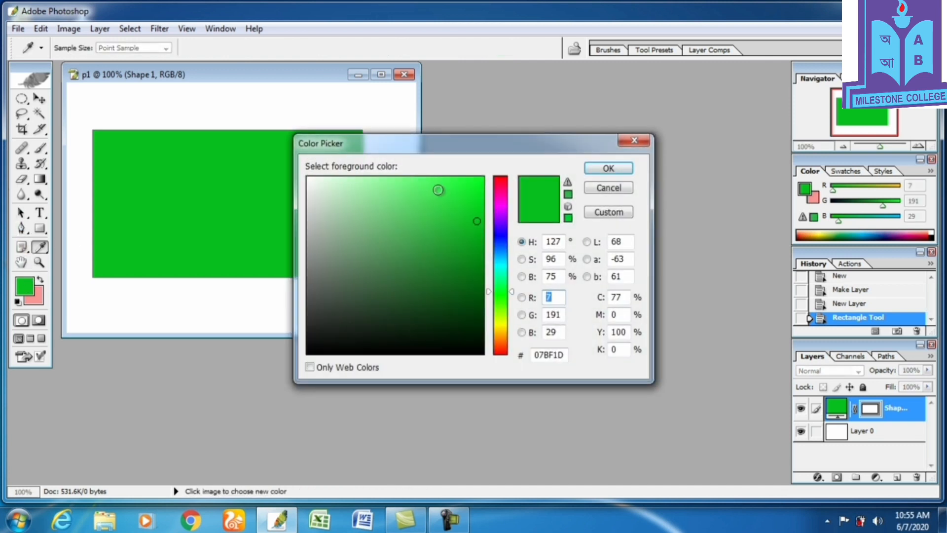
{"action": "left_click", "coordinate": [495, 180]}
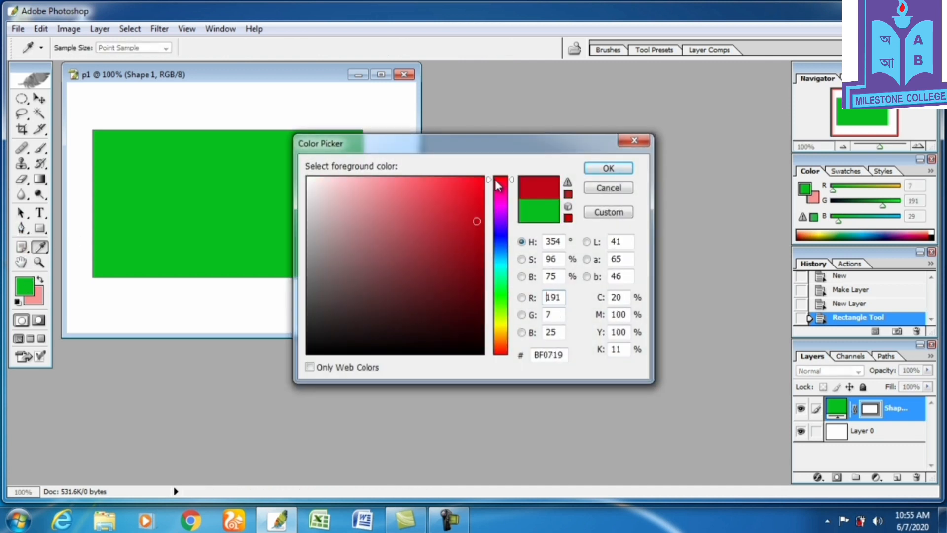
{"action": "left_click", "coordinate": [475, 180]}
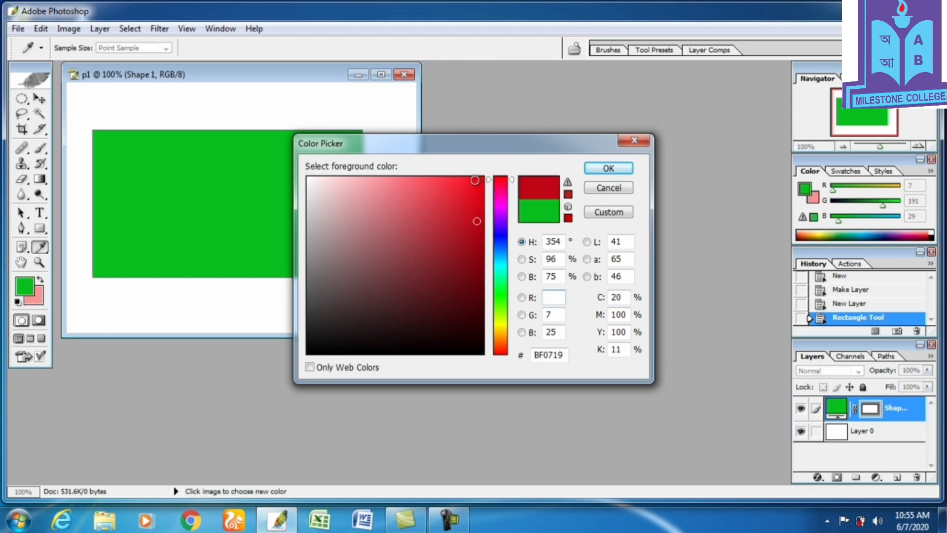
{"action": "left_click", "coordinate": [627, 166]}
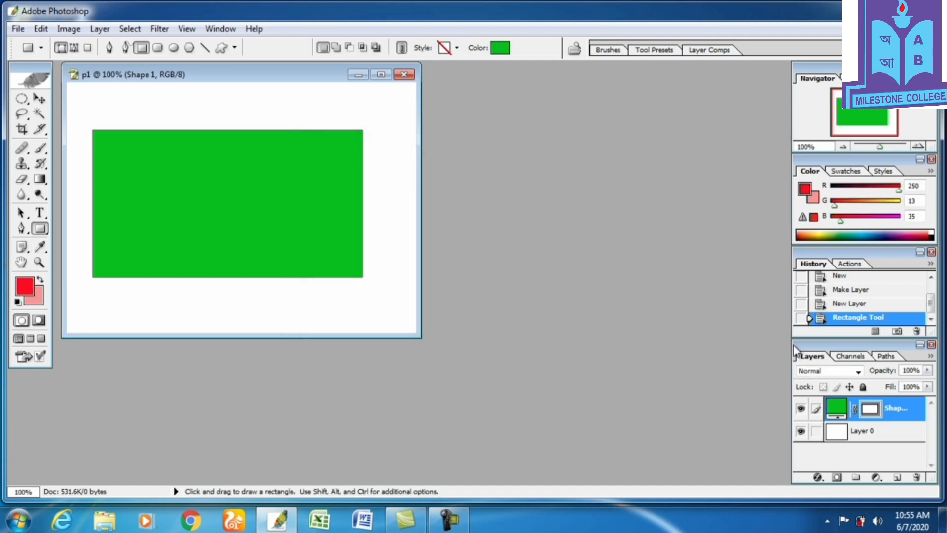
{"action": "left_click", "coordinate": [897, 478]}
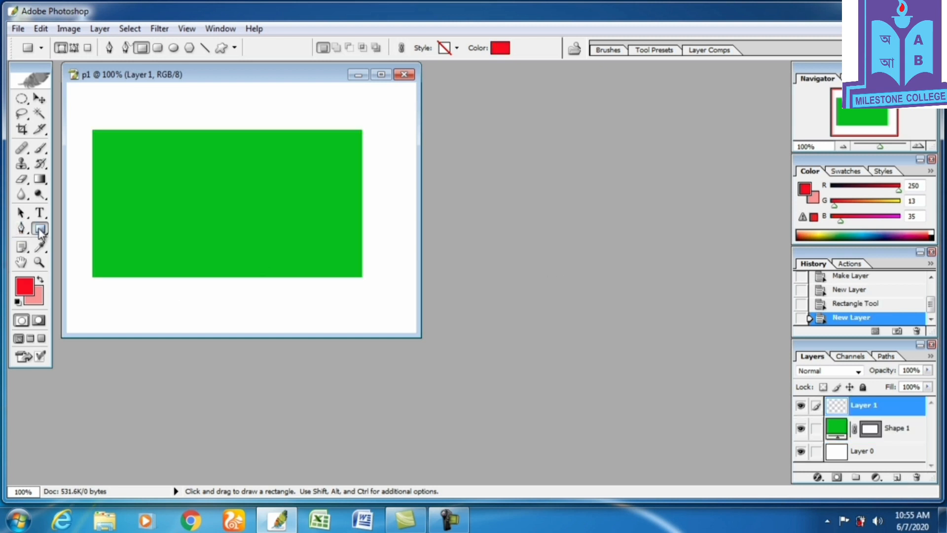
{"action": "left_click_drag", "start_coordinate": [39, 231], "coordinate": [77, 252]}
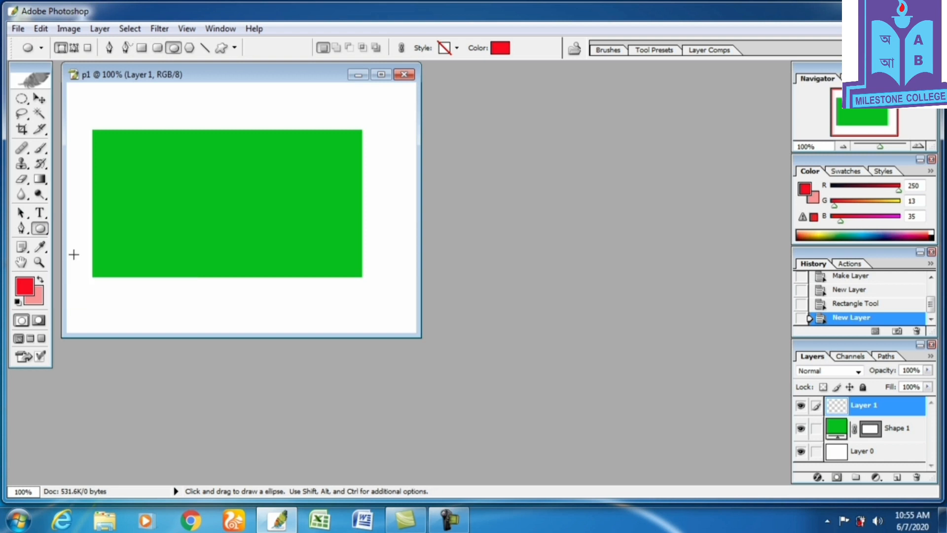
{"action": "left_click_drag", "start_coordinate": [169, 153], "coordinate": [289, 264]}
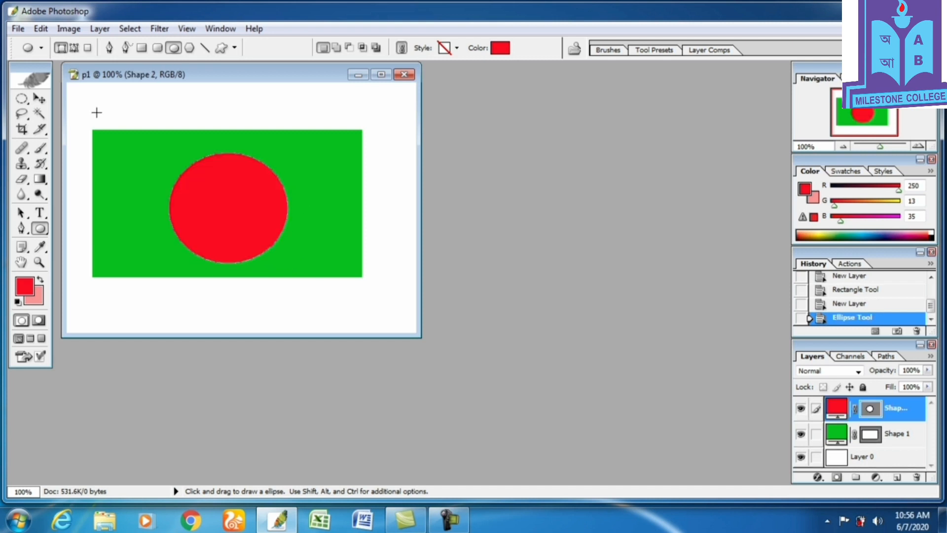
{"action": "left_click", "coordinate": [39, 99]}
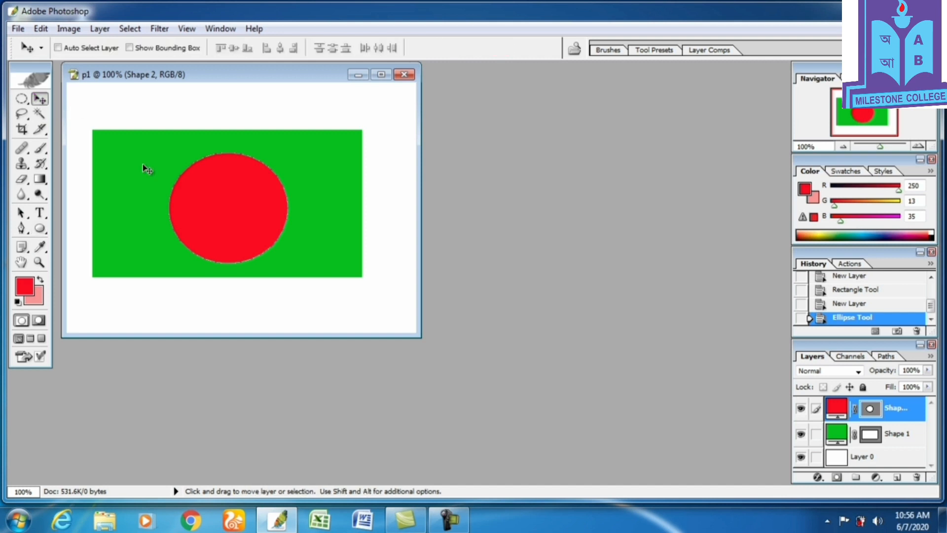
{"action": "mouse_move", "coordinate": [203, 192]}
{"action": "left_mouse_down"}
{"action": "mouse_move", "coordinate": [186, 184]}
{"action": "mouse_move", "coordinate": [197, 185]}
{"action": "left_mouse_up"}
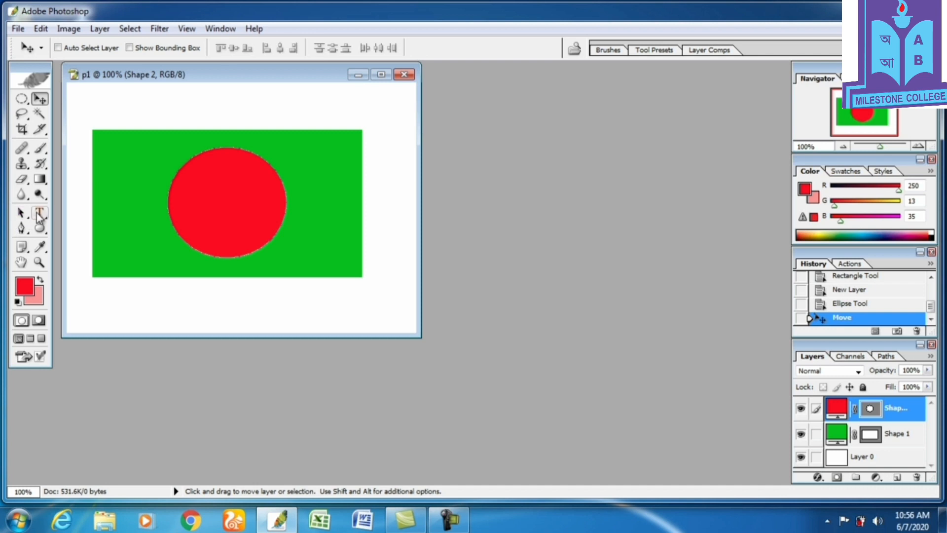
Add the text "national flag" just below the flag with the Type tool.
{"action": "left_click", "coordinate": [38, 214]}
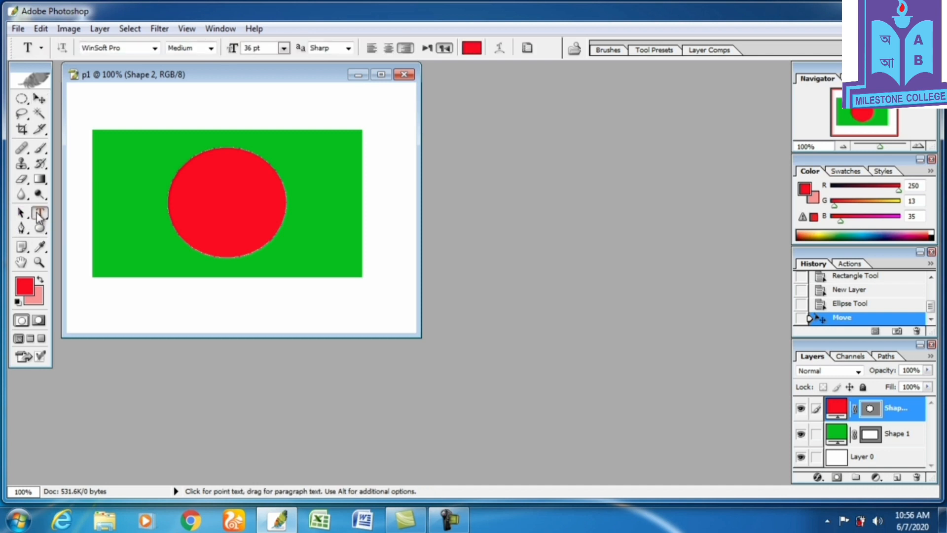
{"action": "left_click", "coordinate": [198, 290]}
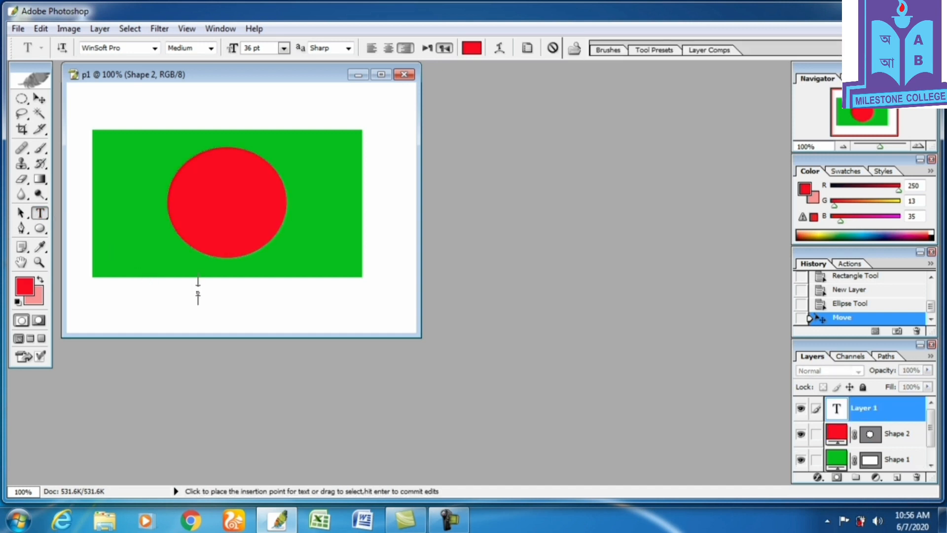
{"action": "type", "text": "nation"}
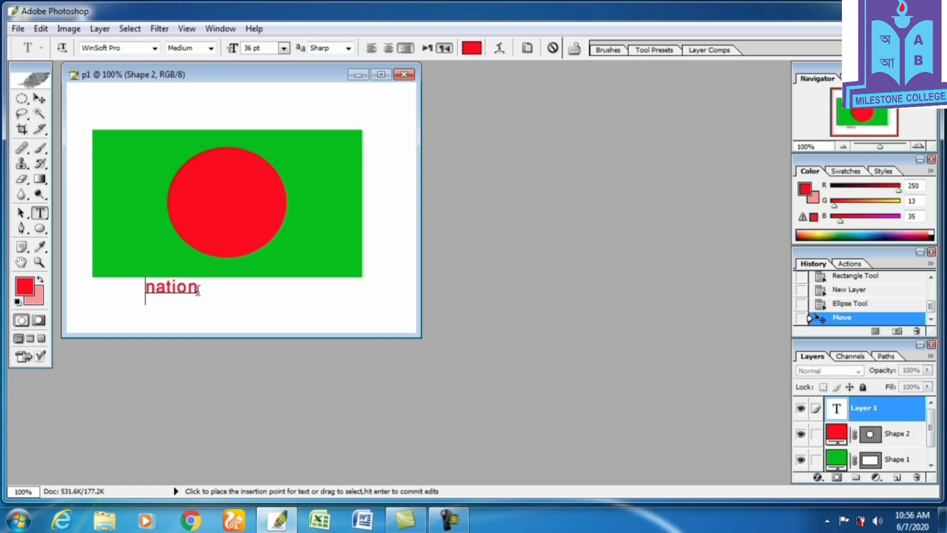
{"action": "type", "text": "al"}
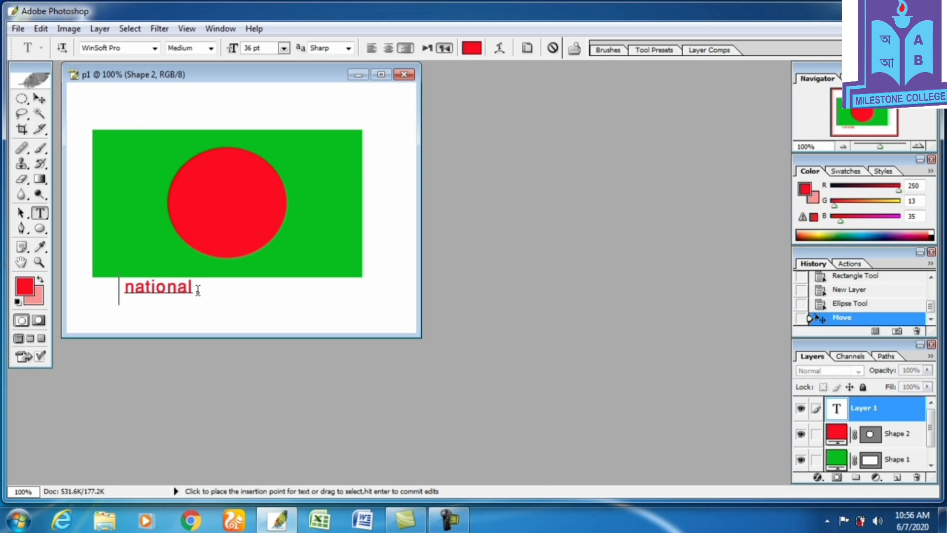
{"action": "type", "text": " f"}
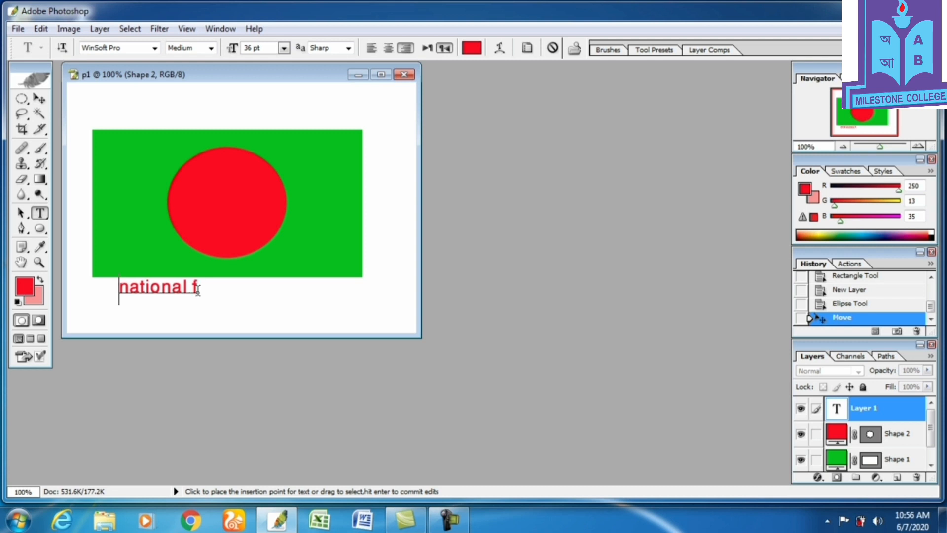
{"action": "type", "text": "lag"}
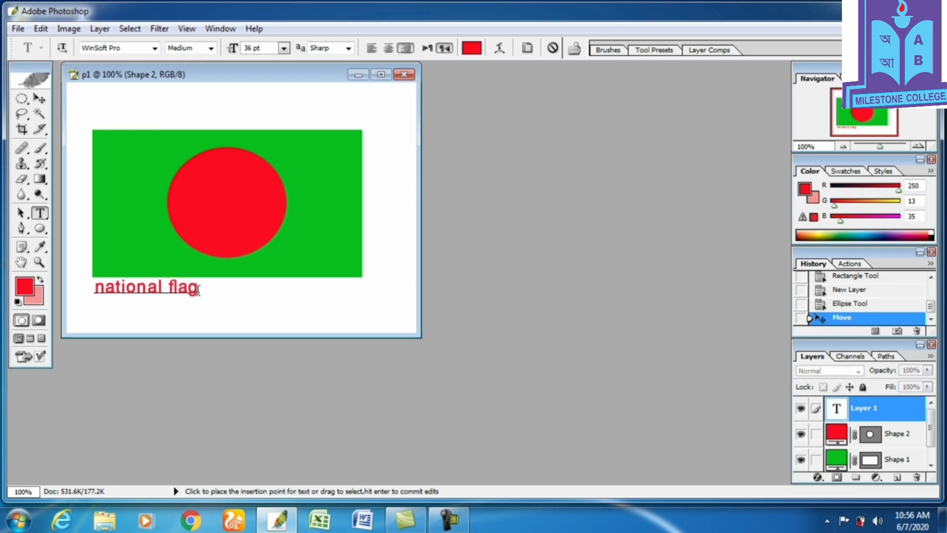
Commit the text and move it so it sits centred beneath the flag.
{"action": "key", "text": "Home"}
{"action": "left_click_drag", "start_coordinate": [198, 287], "coordinate": [97, 281]}
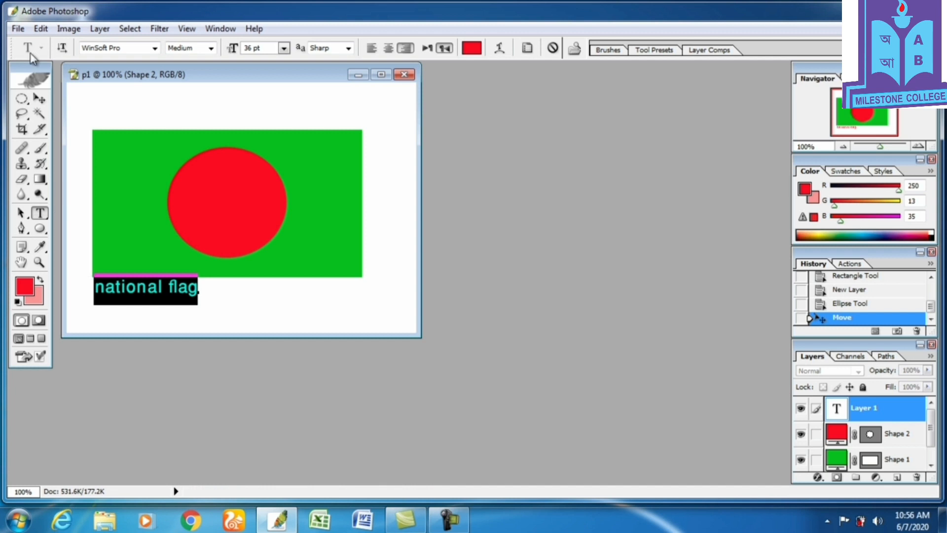
{"action": "left_click", "coordinate": [40, 98]}
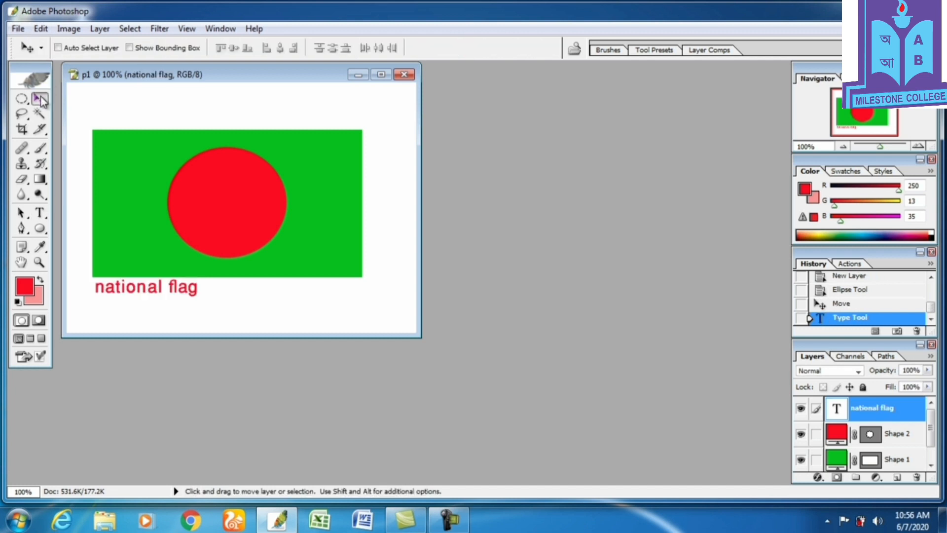
{"action": "left_click_drag", "start_coordinate": [156, 292], "coordinate": [231, 301]}
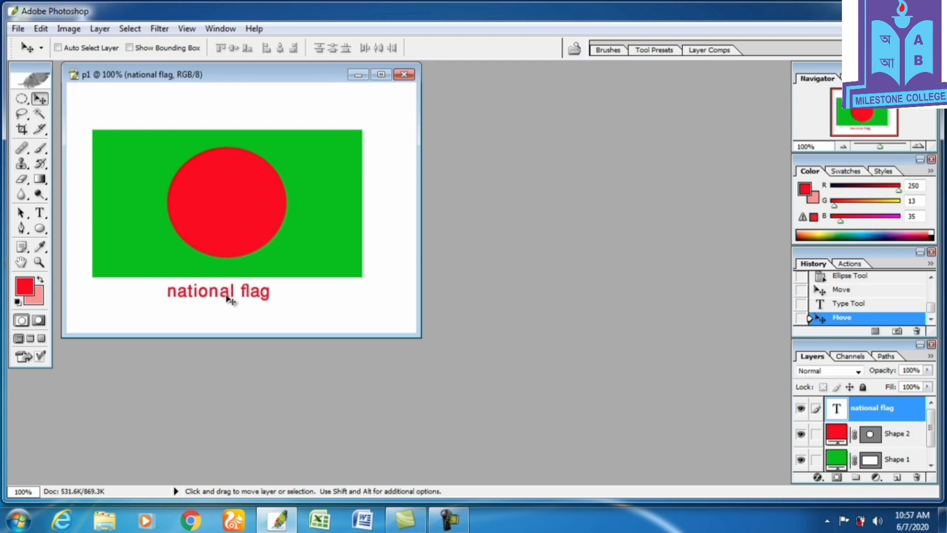